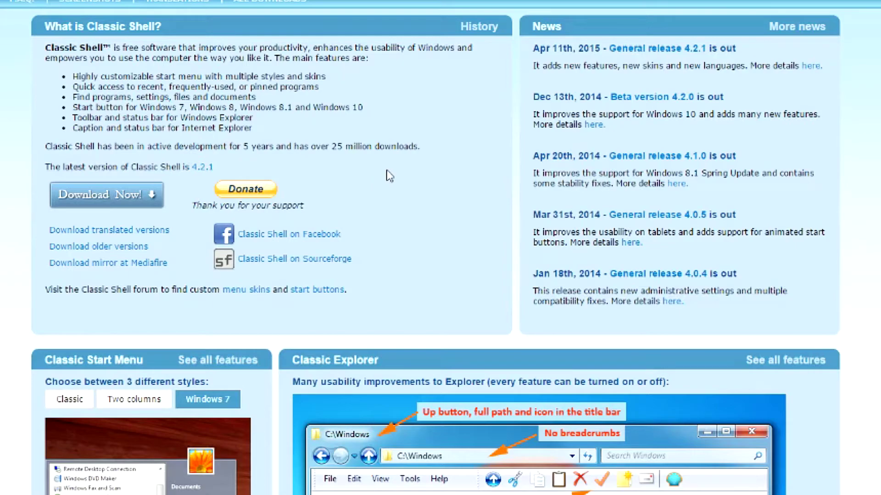
{"action": "scroll", "coordinate": [382, 184], "scroll_direction": "down", "scroll_amount": 1}
{"action": "scroll", "coordinate": [440, 249], "scroll_direction": "down", "scroll_amount": 2}
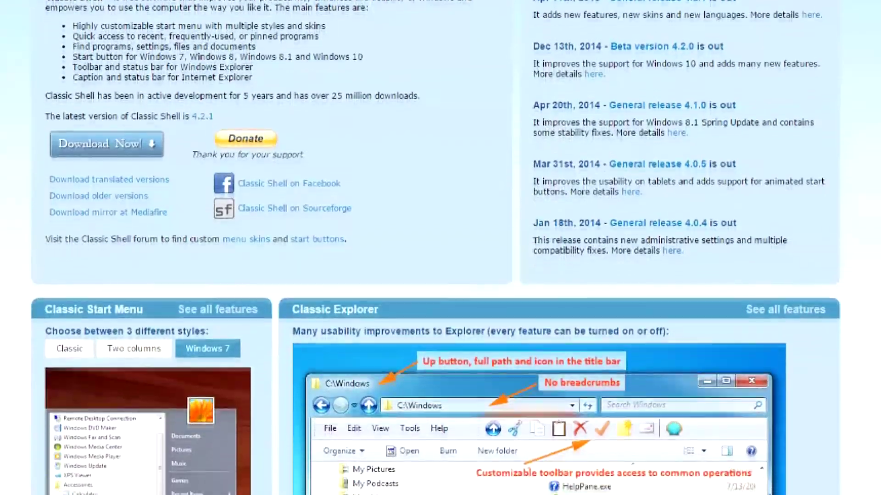
{"action": "scroll", "coordinate": [440, 248], "scroll_direction": "down", "scroll_amount": 2}
{"action": "scroll", "coordinate": [440, 248], "scroll_direction": "down", "scroll_amount": 1}
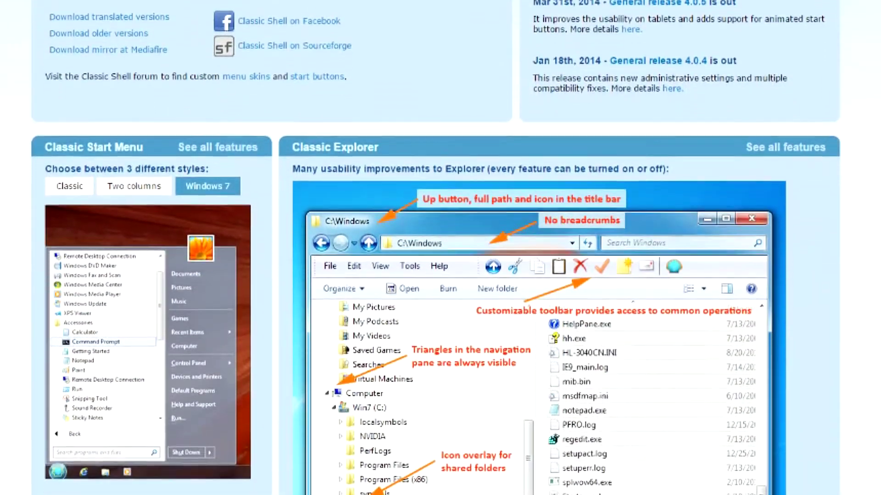
{"action": "scroll", "coordinate": [441, 248], "scroll_direction": "down", "scroll_amount": 1}
{"action": "scroll", "coordinate": [440, 247], "scroll_direction": "down", "scroll_amount": 1}
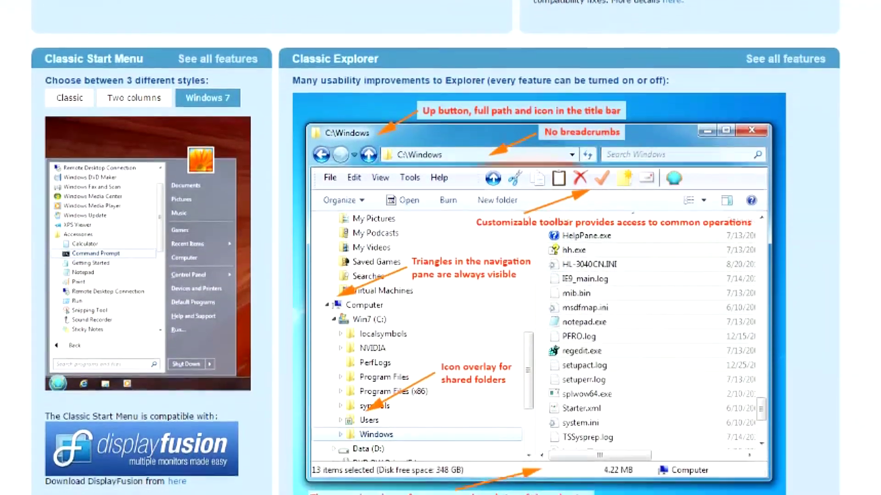
{"action": "scroll", "coordinate": [441, 247], "scroll_direction": "down", "scroll_amount": 1}
{"action": "scroll", "coordinate": [440, 249], "scroll_direction": "down", "scroll_amount": 1}
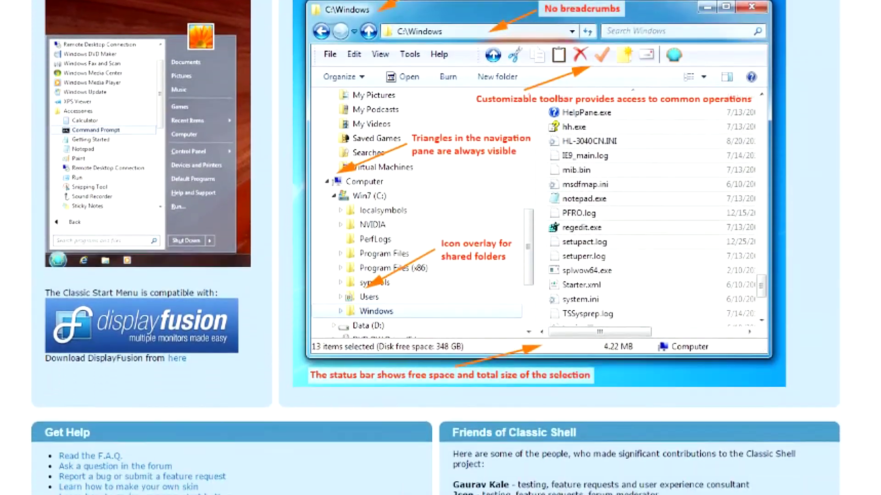
{"action": "scroll", "coordinate": [441, 248], "scroll_direction": "down", "scroll_amount": 1}
{"action": "scroll", "coordinate": [440, 248], "scroll_direction": "down", "scroll_amount": 1}
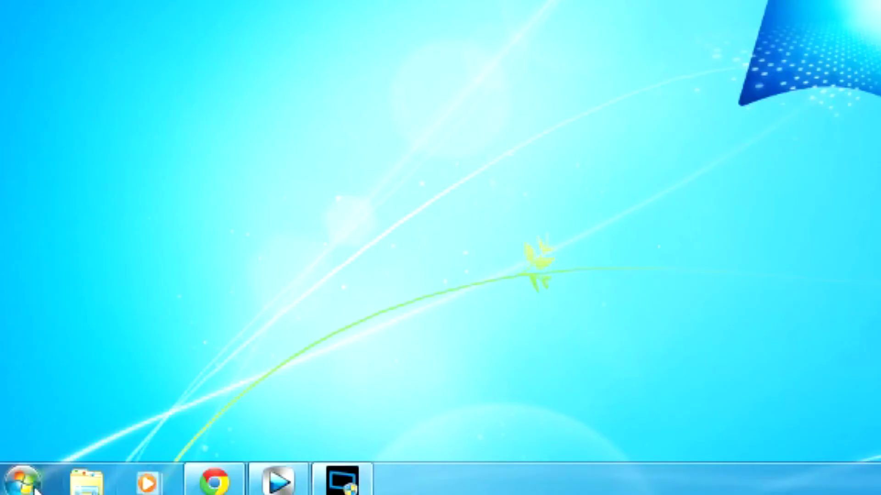
- Reach Backup and Restore via Control Panel's System and Security and launch Create a system image
{"action": "left_click", "coordinate": [10, 488]}
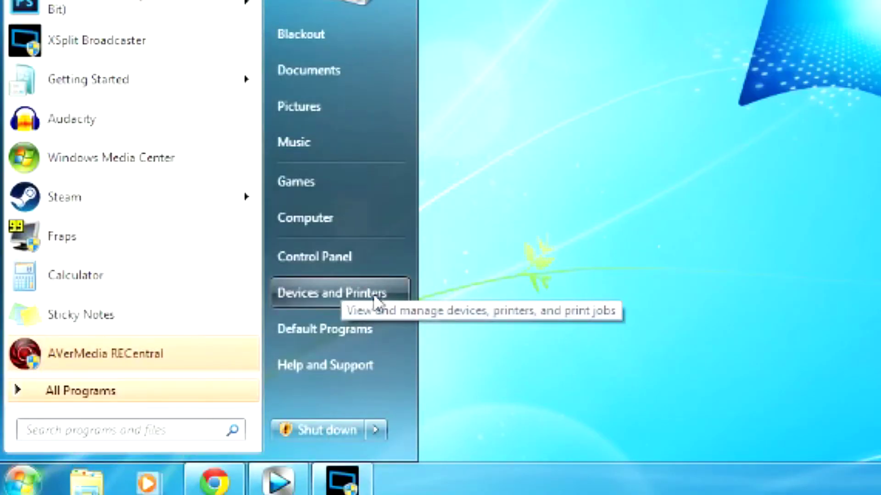
{"action": "left_click", "coordinate": [303, 256]}
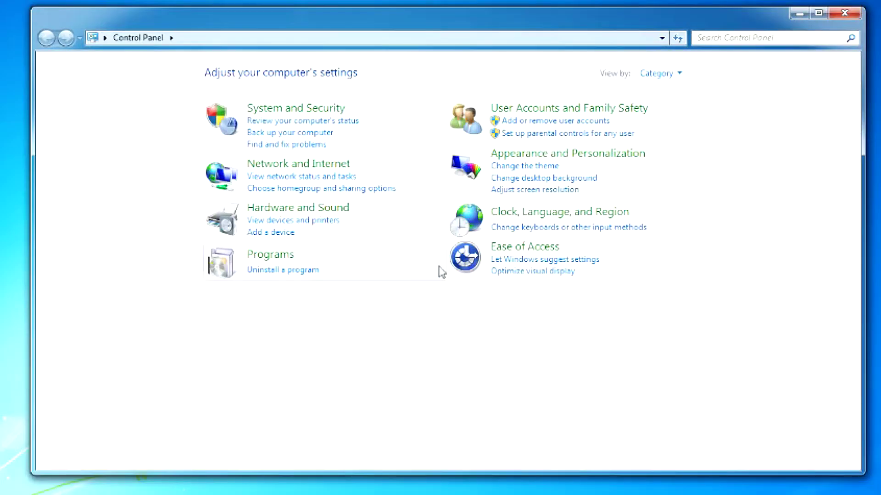
{"action": "left_click", "coordinate": [282, 110]}
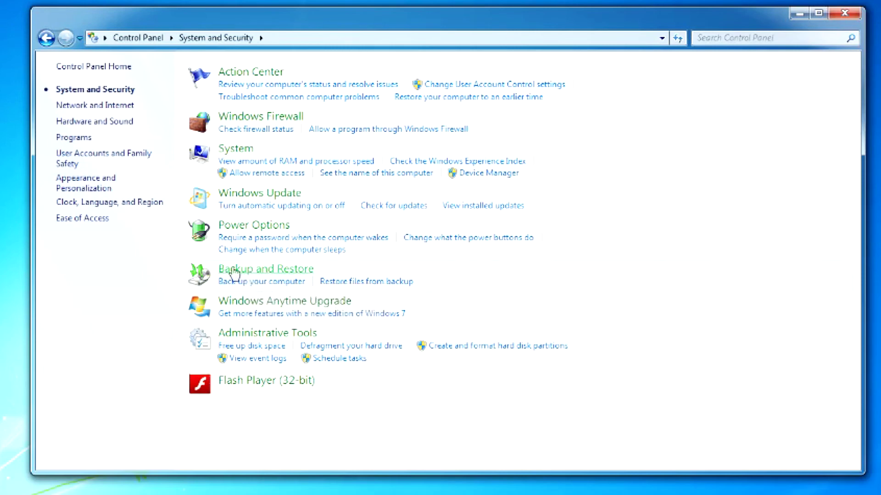
{"action": "left_click", "coordinate": [237, 269]}
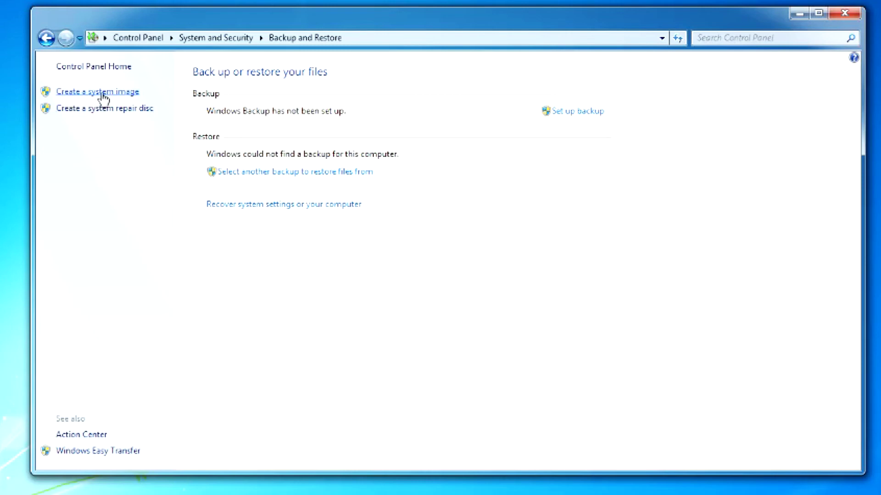
{"action": "left_click", "coordinate": [104, 94]}
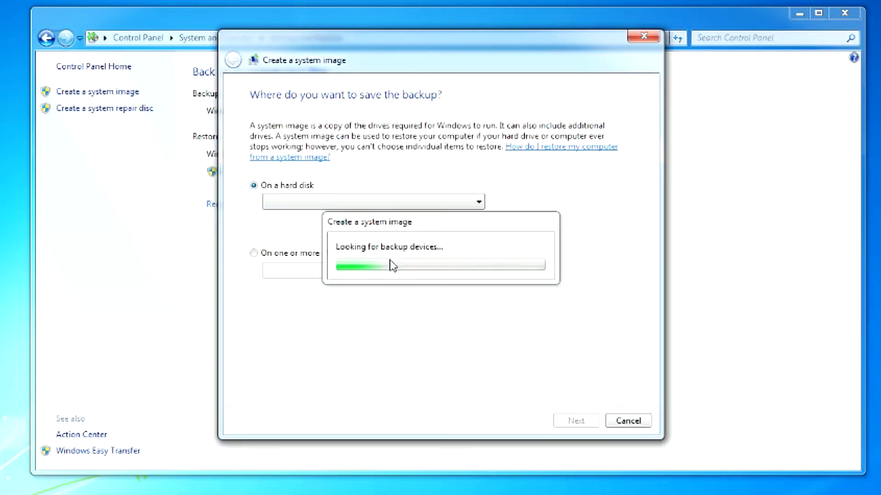